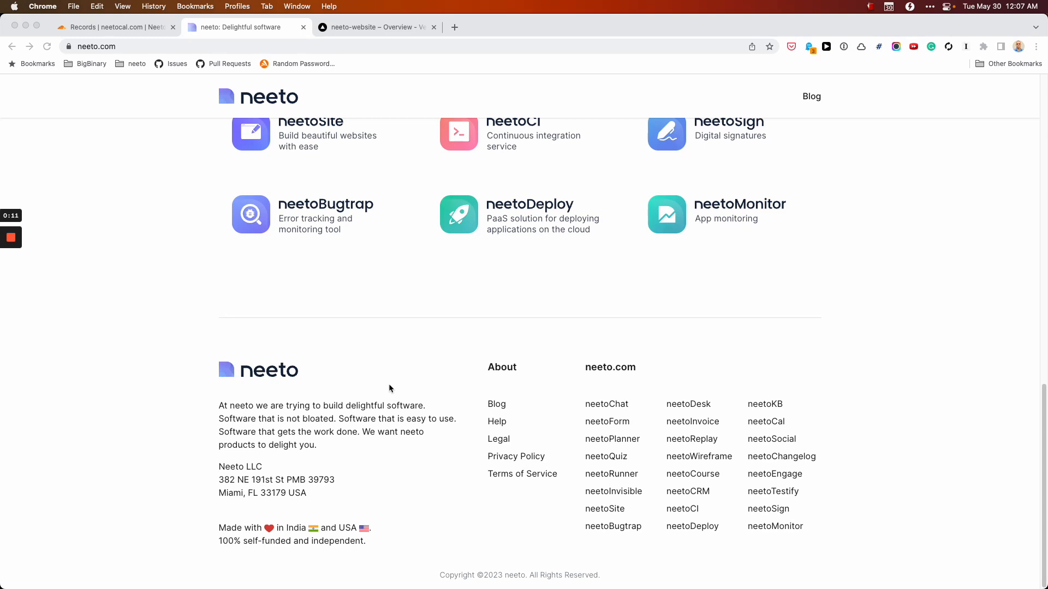
# Open the neetoCal product page from neeto.com and look through it down to the footer.
pyautogui.scroll(15, 403, 371)
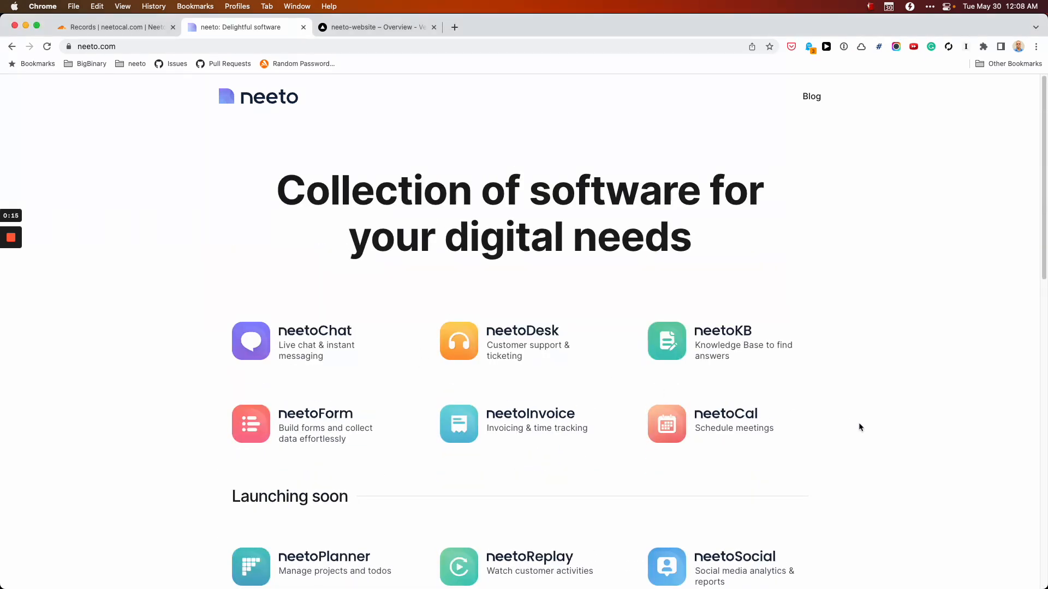
pyautogui.click(737, 421)
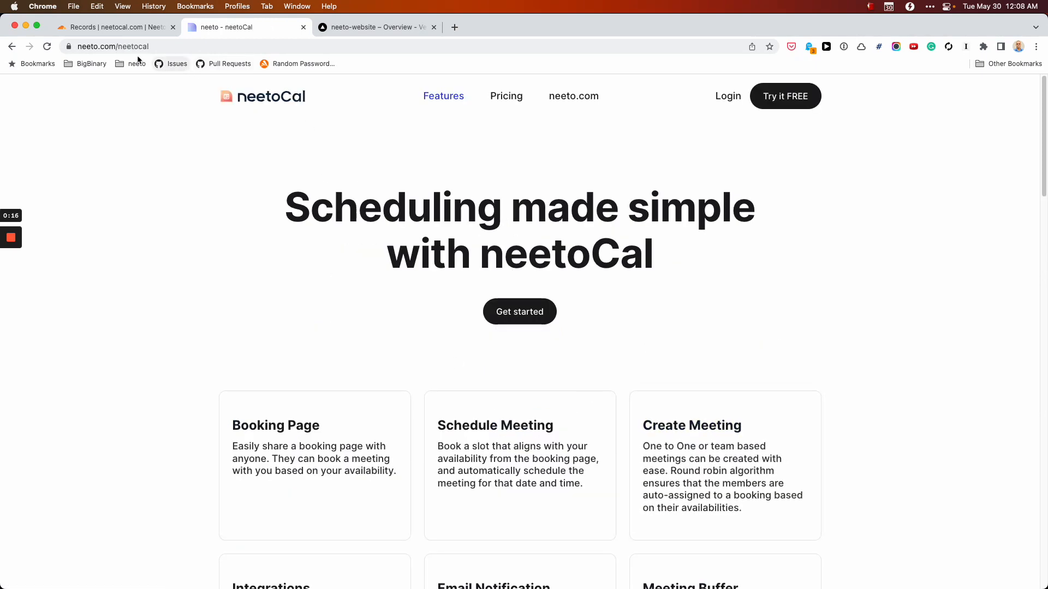
pyautogui.scroll(-20, 374, 293)
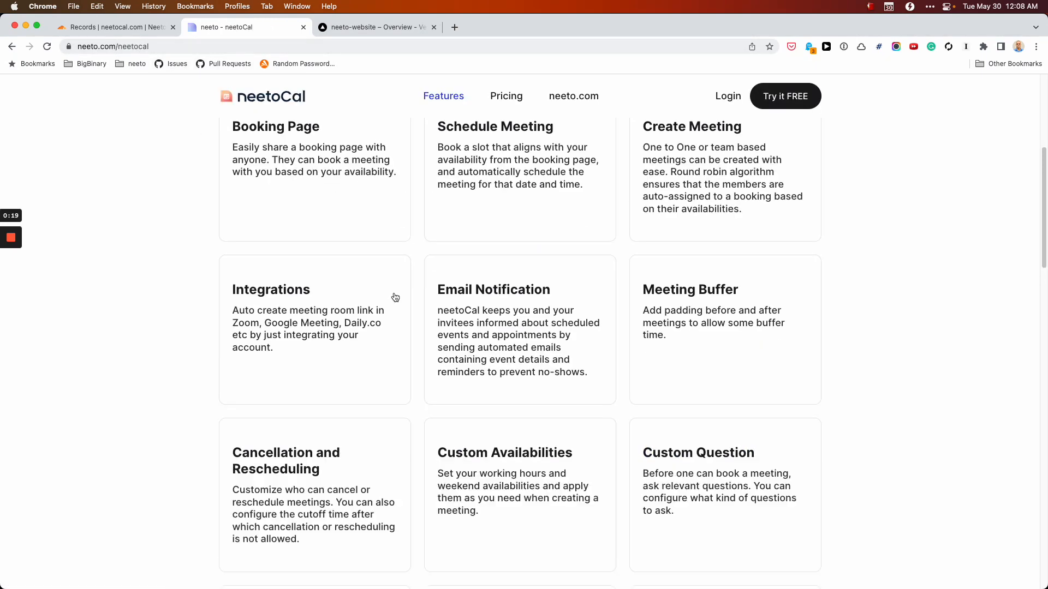
pyautogui.scroll(-5, 415, 301)
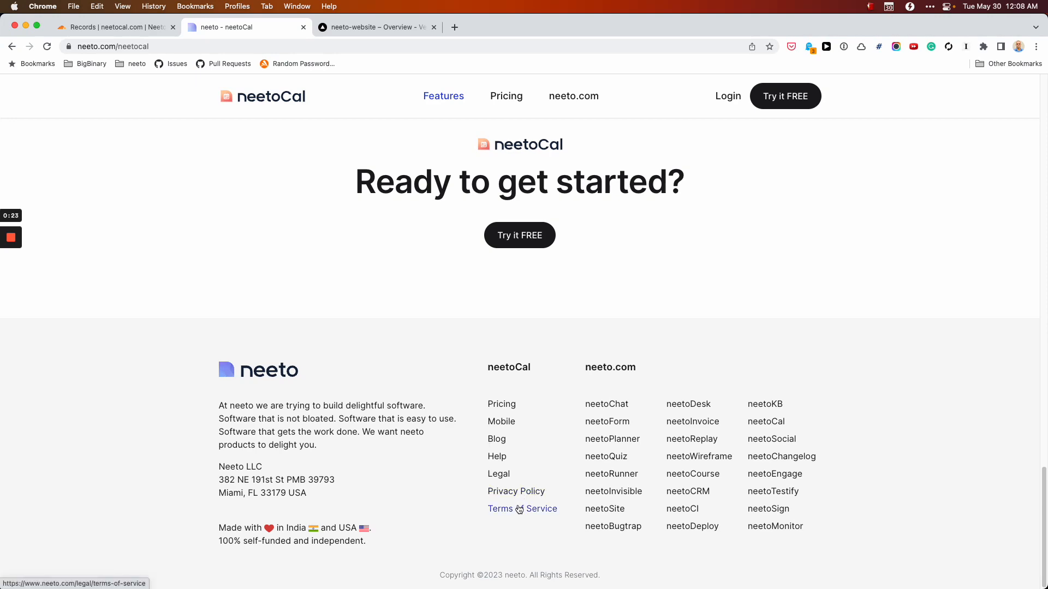
pyautogui.scroll(20, 549, 282)
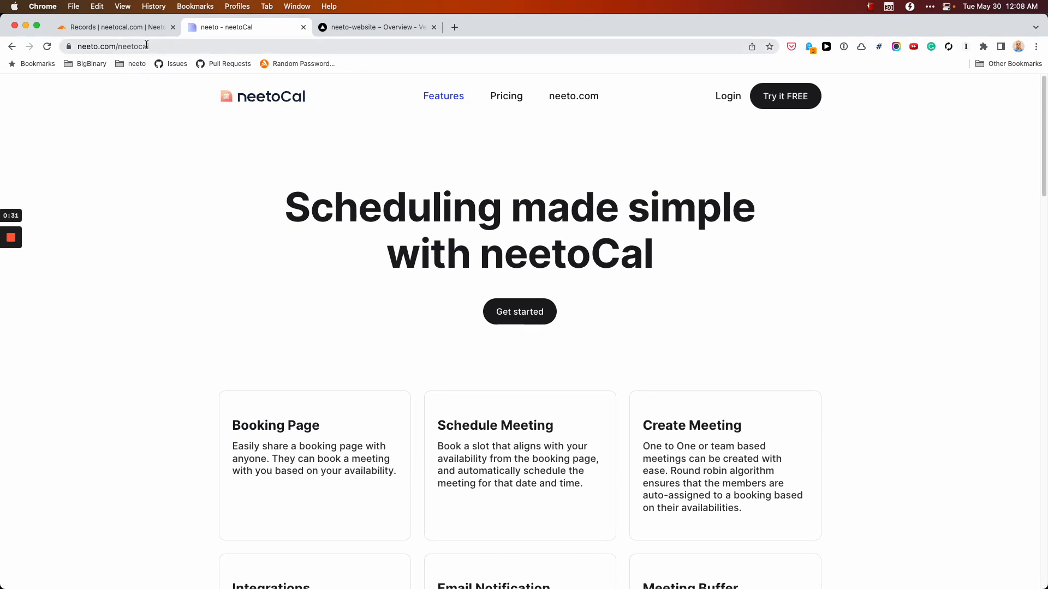
# Remove the path from the address to load the neeto.com home page, and reopen the neetoCal page from there.
pyautogui.moveTo(171, 47); pyautogui.dragTo(65, 47)
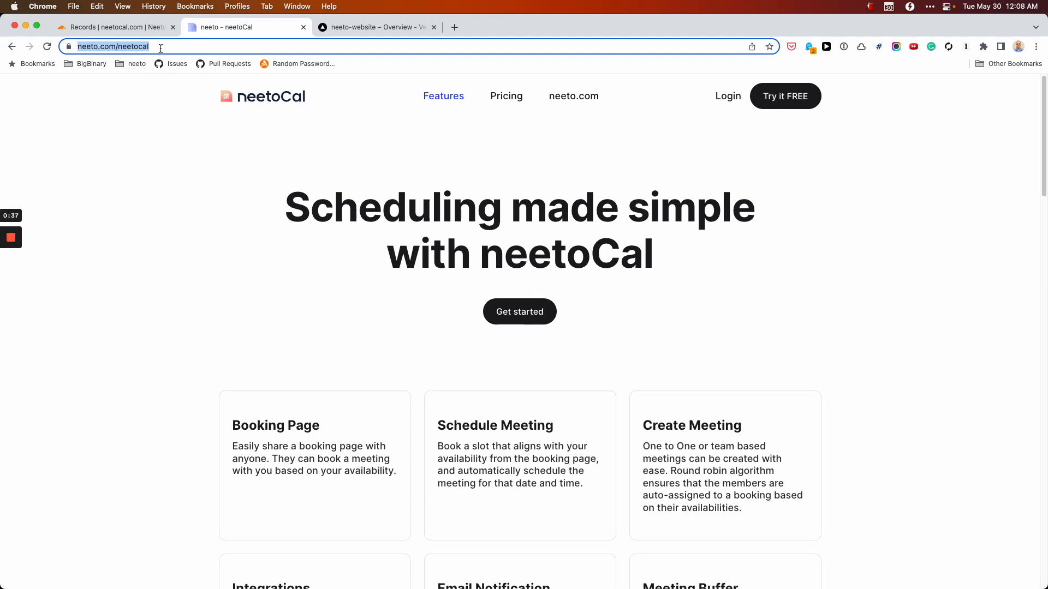
pyautogui.press('Left')
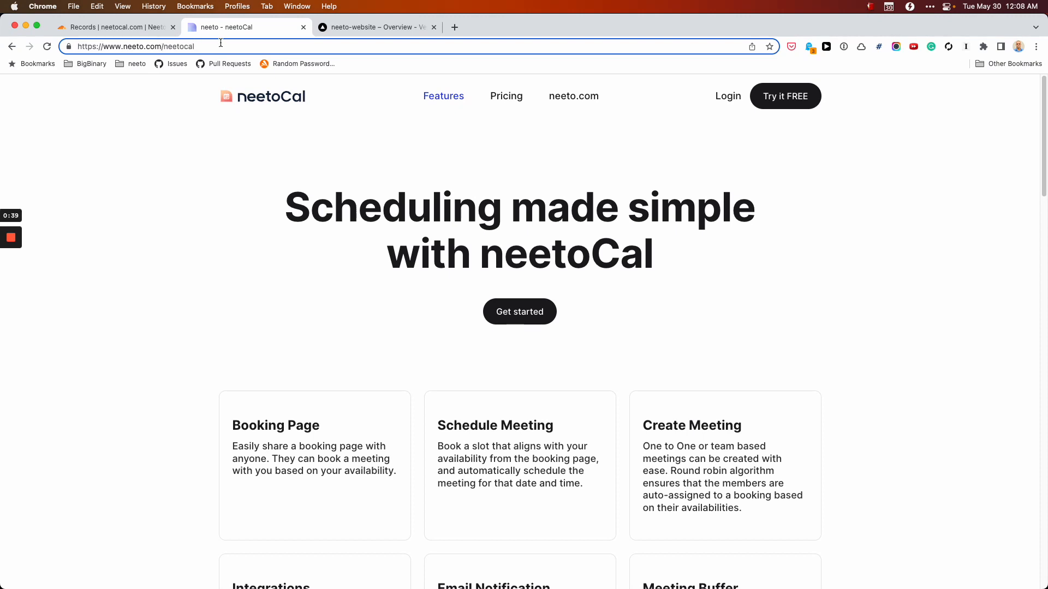
pyautogui.click(220, 43)
pyautogui.press('BackSpace')
pyautogui.press('BackSpace')
pyautogui.press('BackSpace')
pyautogui.press('BackSpace')
pyautogui.press('BackSpace')
pyautogui.press('BackSpace')
pyautogui.press('BackSpace')
pyautogui.press('BackSpace')
pyautogui.press('BackSpace')
pyautogui.press('BackSpace')
pyautogui.write('m')
pyautogui.press('Return')
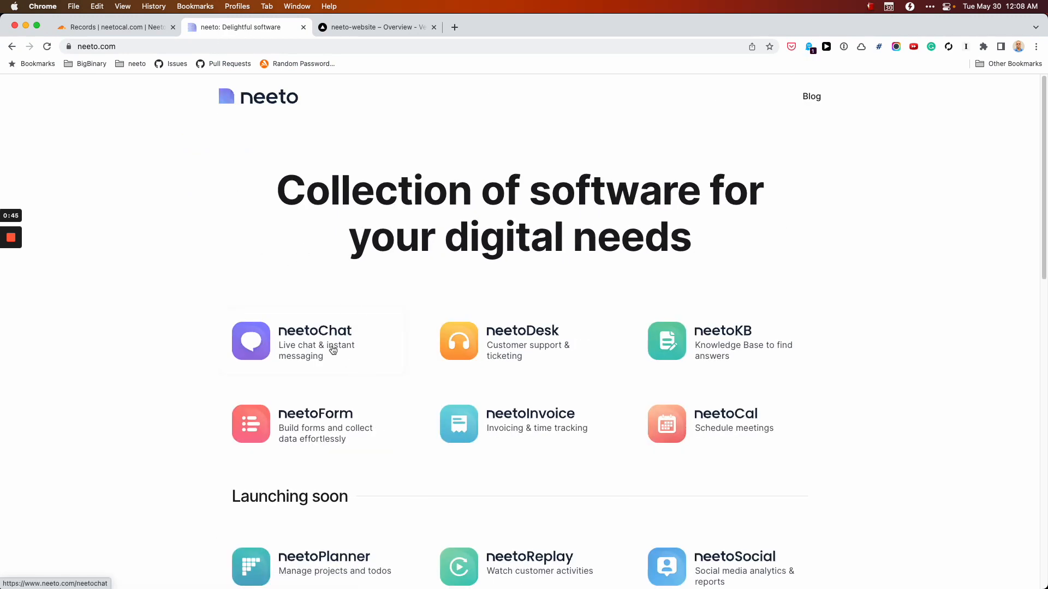
pyautogui.click(732, 410)
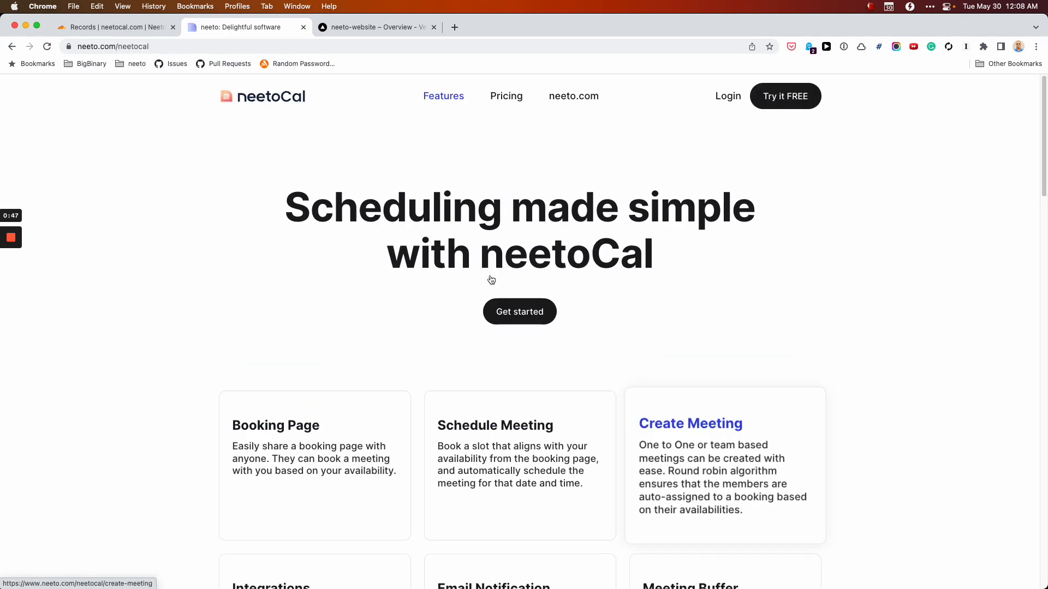
# Switch to the neeto-website project in Vercel and review the domains listed in its domain settings.
pyautogui.click(364, 26)
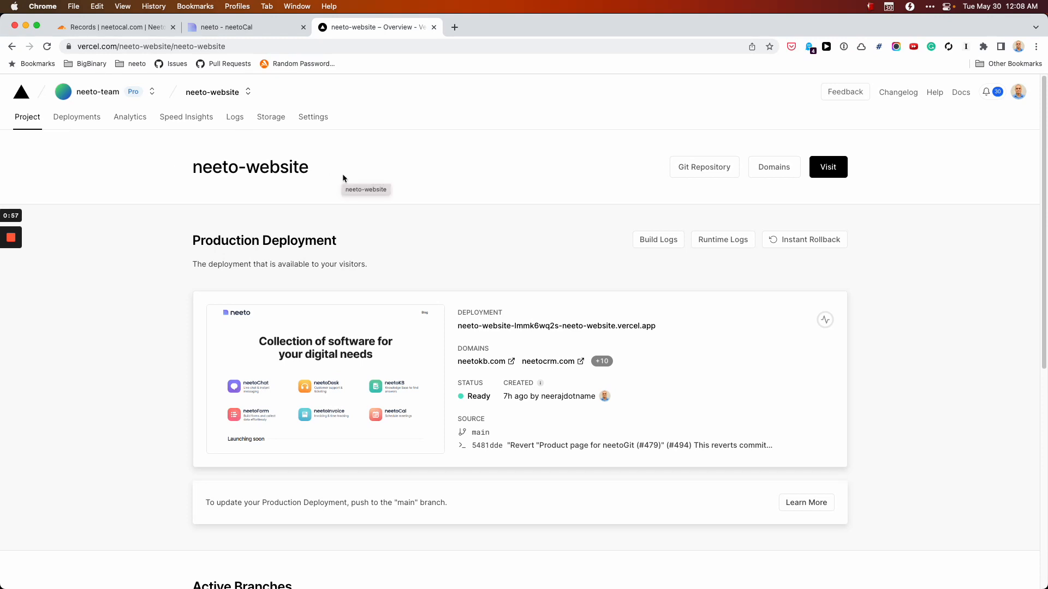
pyautogui.click(759, 168)
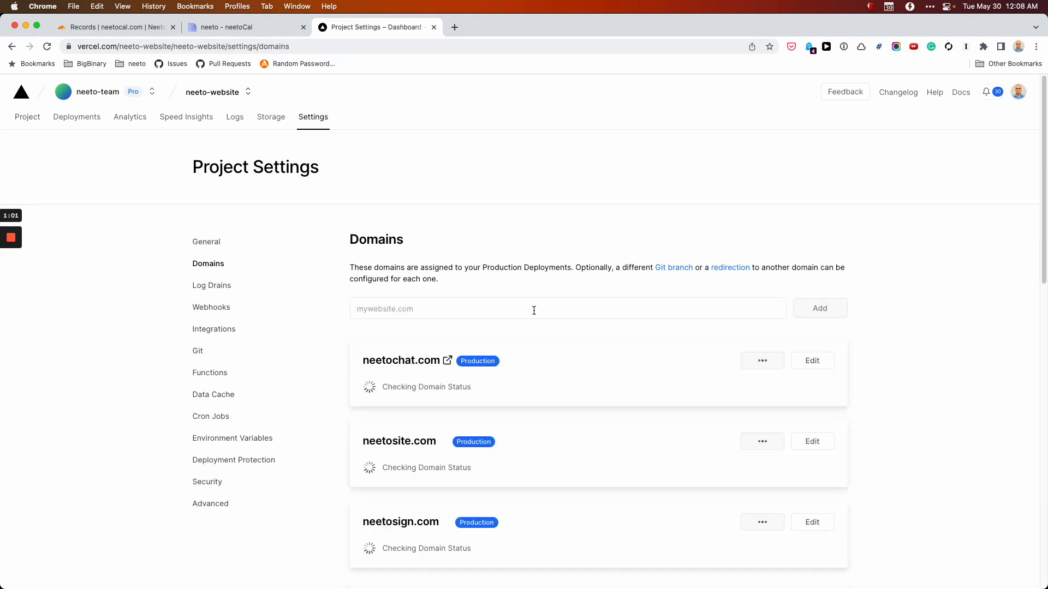
pyautogui.scroll(-9, 558, 352)
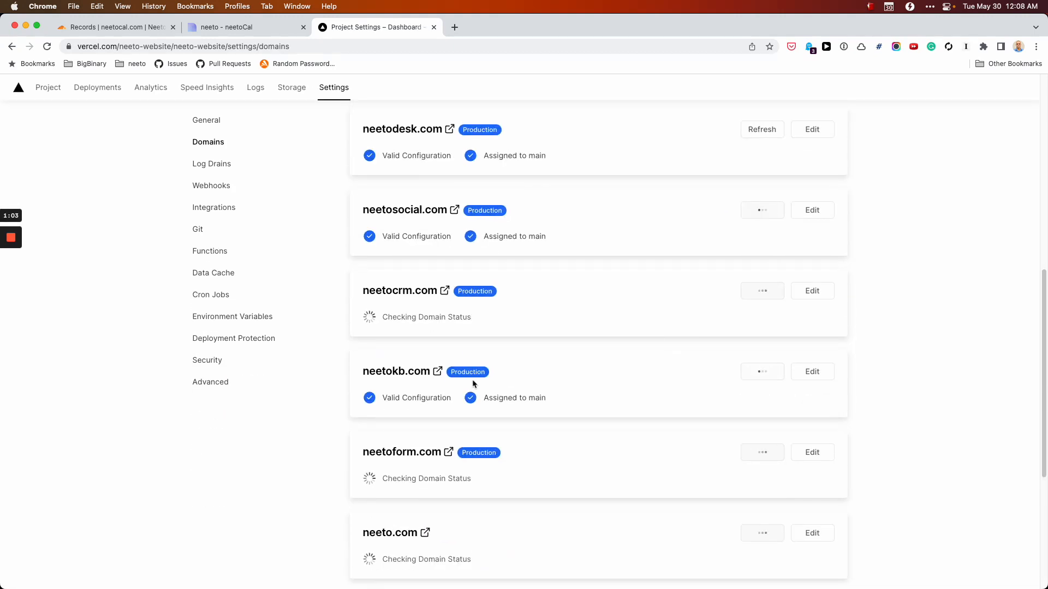
pyautogui.scroll(-3, 561, 434)
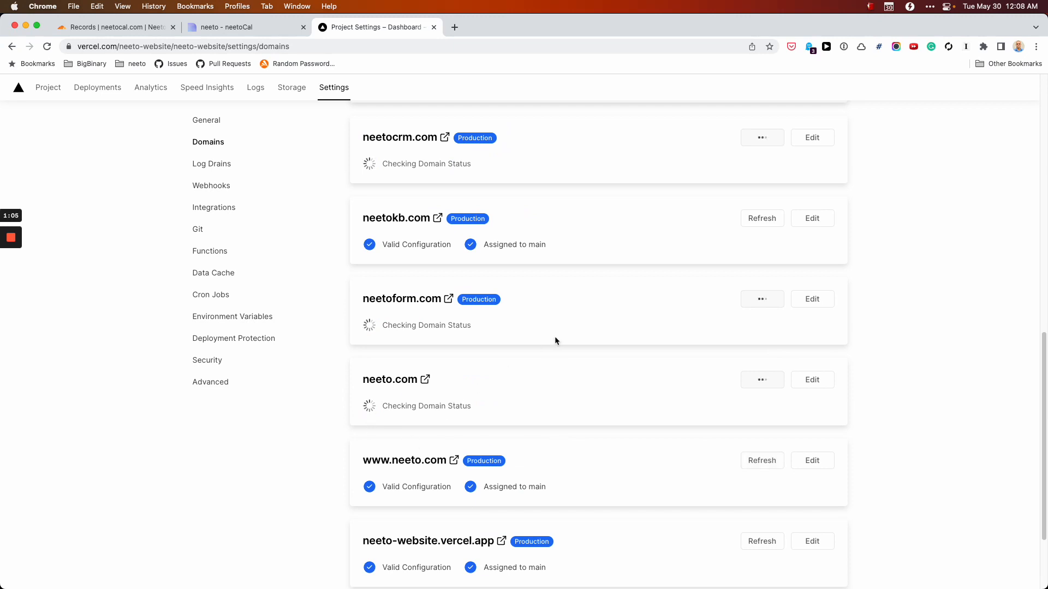
pyautogui.scroll(12, 554, 336)
# Add the domain neetocal.com to the neeto-website project.
pyautogui.click(431, 300)
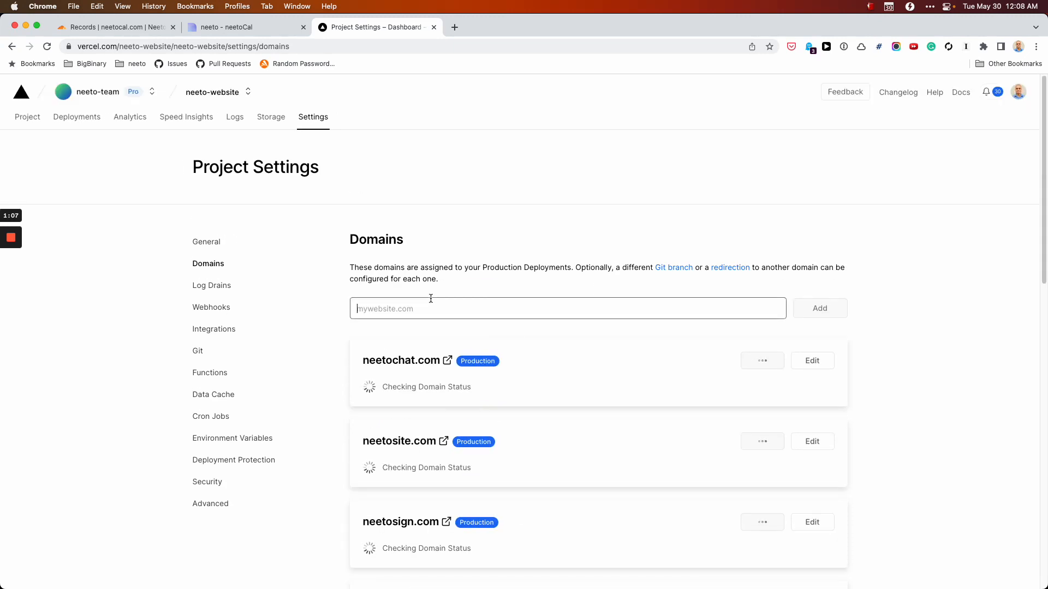
pyautogui.write('neetocal.')
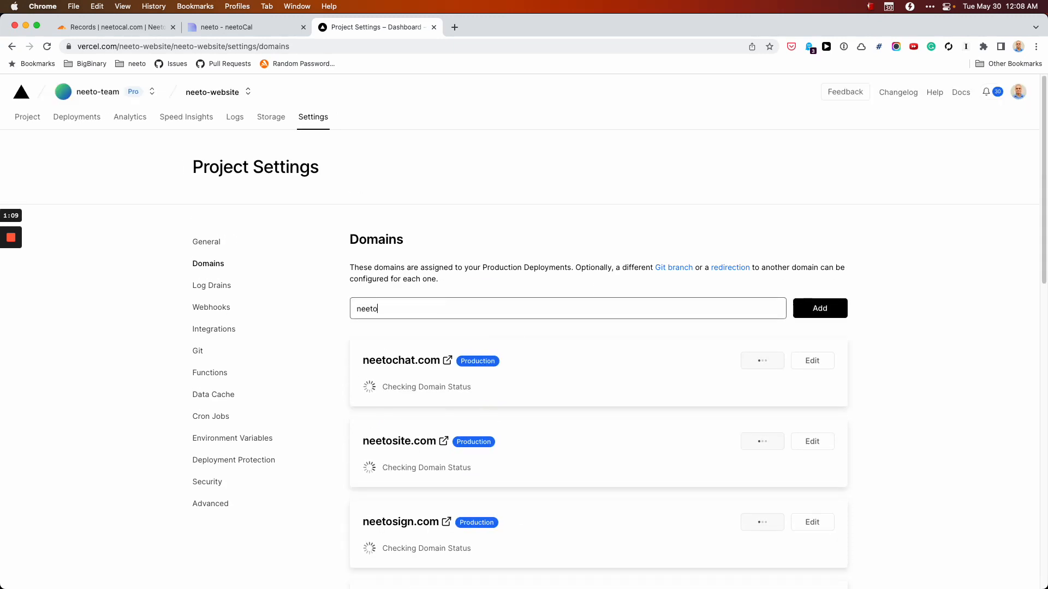
pyautogui.write('com')
pyautogui.press('Return')
pyautogui.click(415, 366)
pyautogui.click(640, 445)
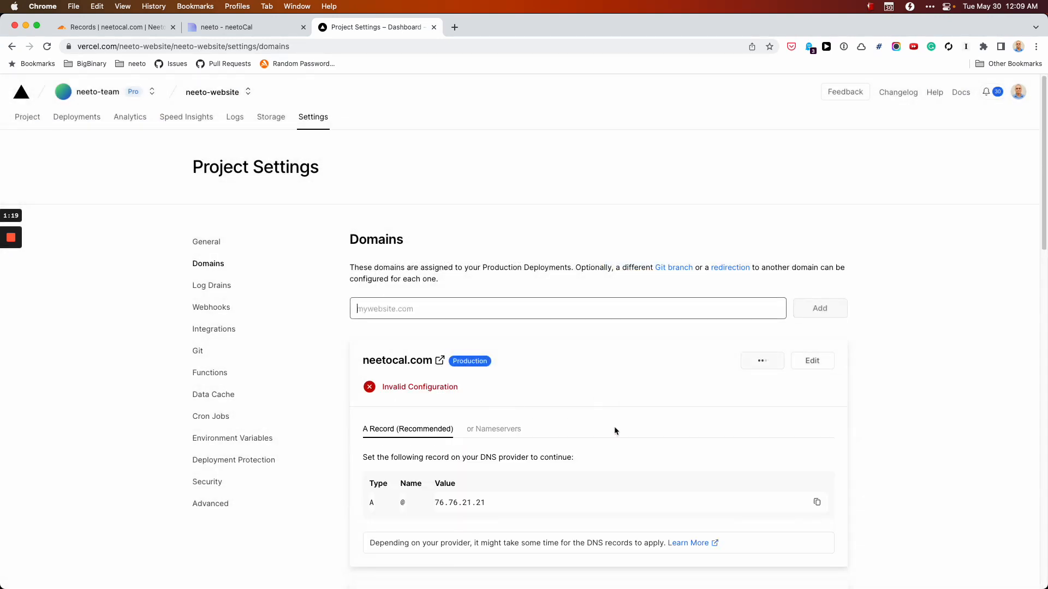
# Copy the A record value required for neetocal.com and switch to the domain's DNS records in Cloudflare.
pyautogui.scroll(-3, 614, 426)
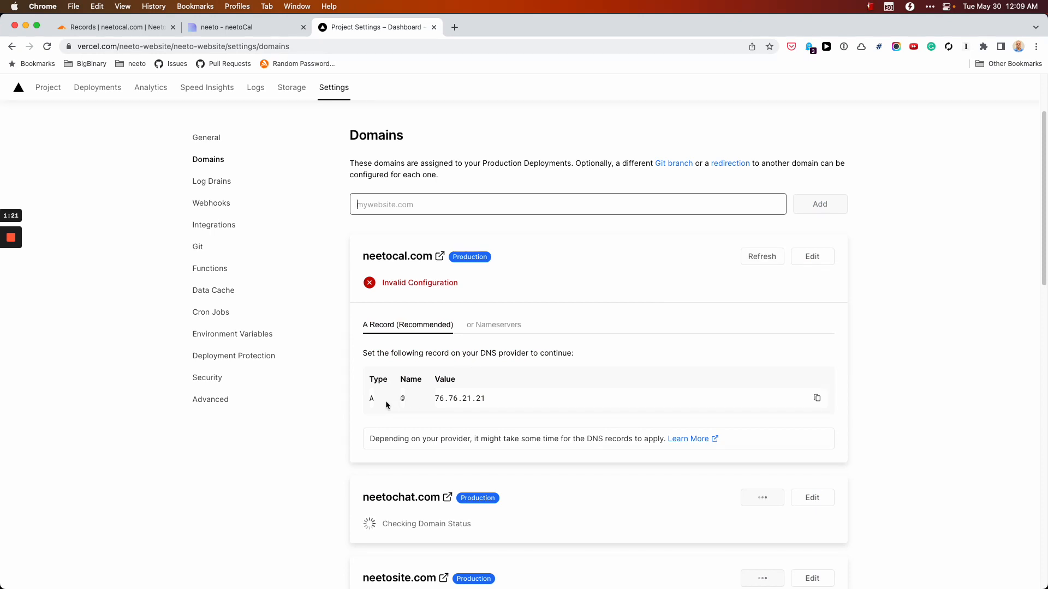
pyautogui.click(821, 402)
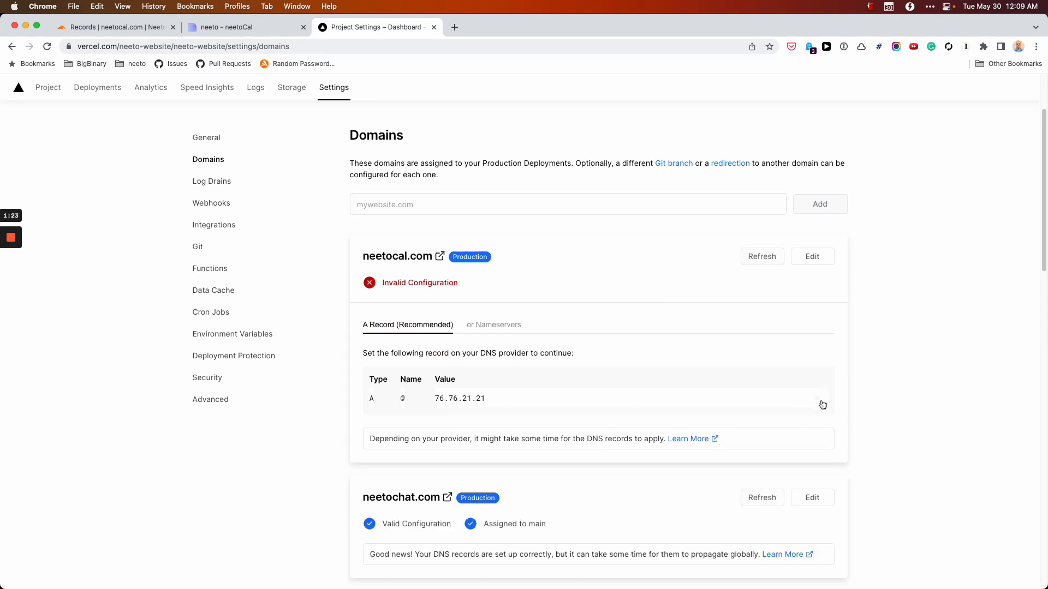
pyautogui.click(113, 30)
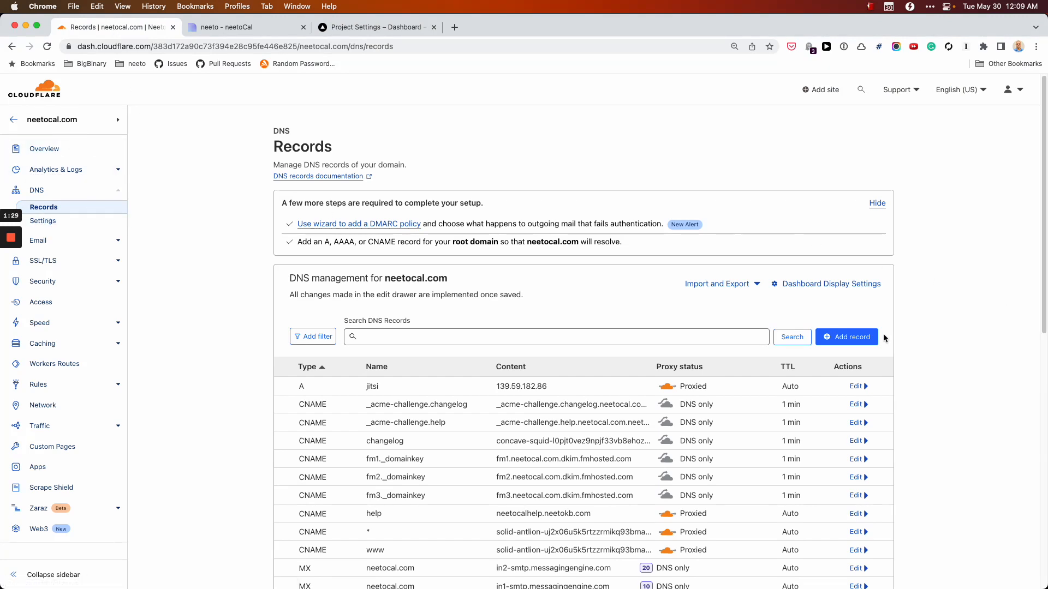
# Add and save a proxied A record with the name @ and the IPv4 address 76.76.21.21.
pyautogui.click(849, 337)
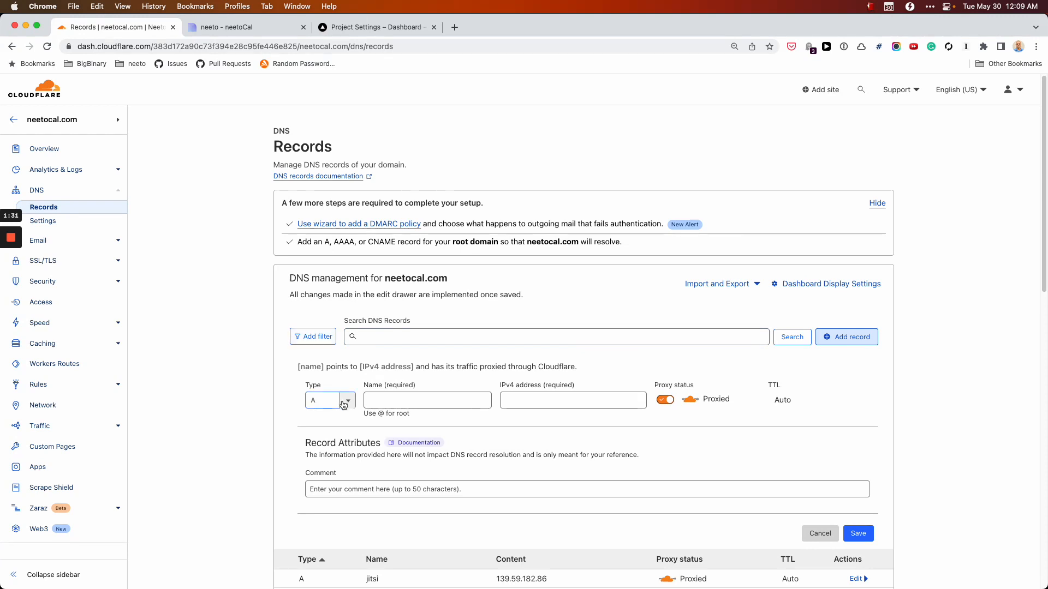
pyautogui.click(408, 399)
pyautogui.write('@')
pyautogui.press('Tab')
pyautogui.press('super+v')
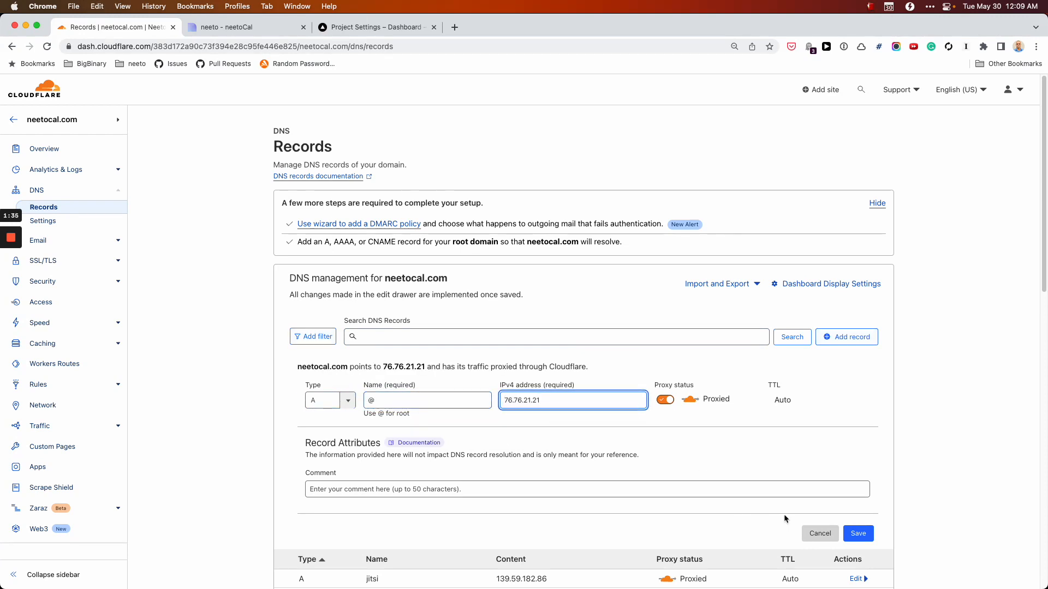
pyautogui.click(865, 533)
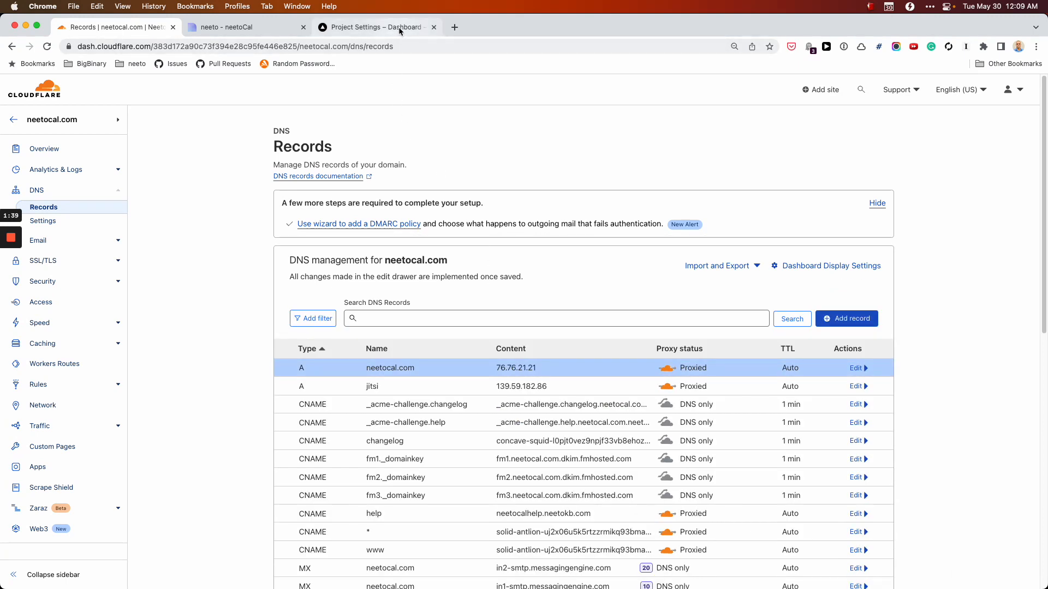
# Return to Vercel, visit neetocal.com from its domain entry, and open the neetoCal product page on that site to check the address.
pyautogui.click(399, 28)
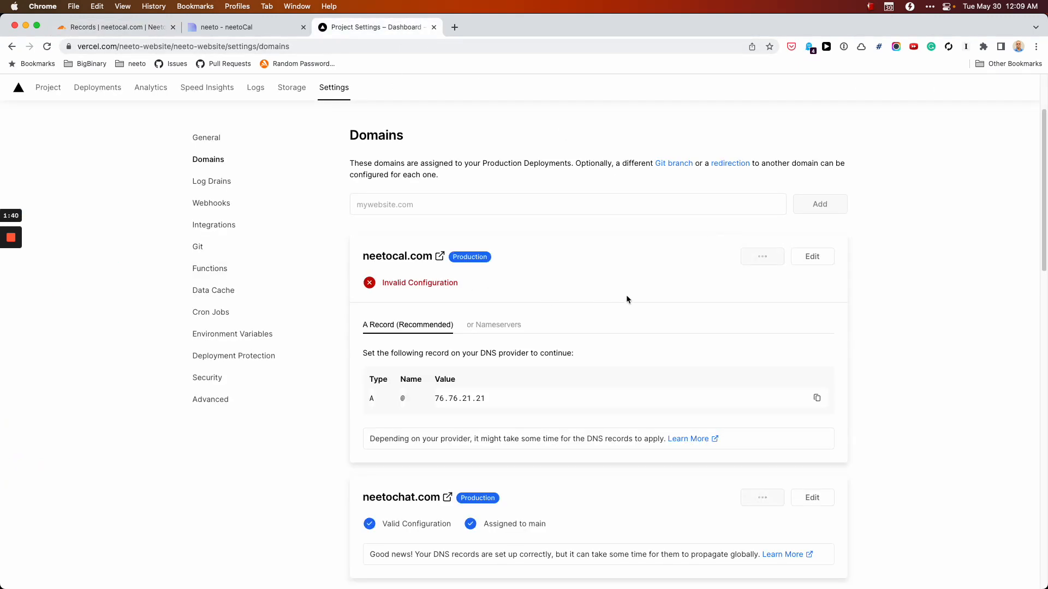
pyautogui.click(440, 257)
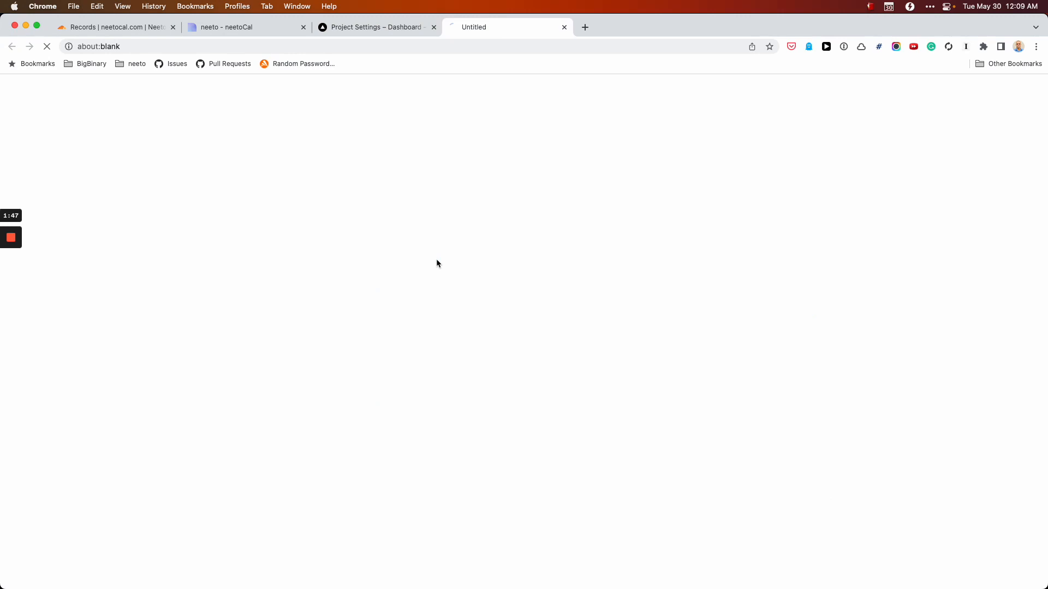
pyautogui.click(138, 49)
pyautogui.click(138, 49)
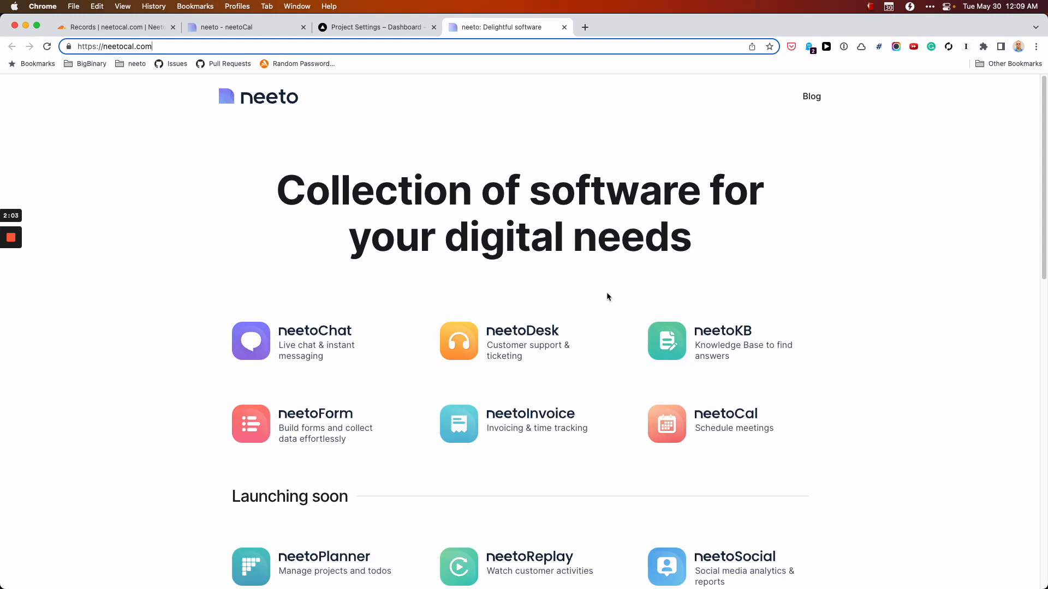
pyautogui.click(713, 433)
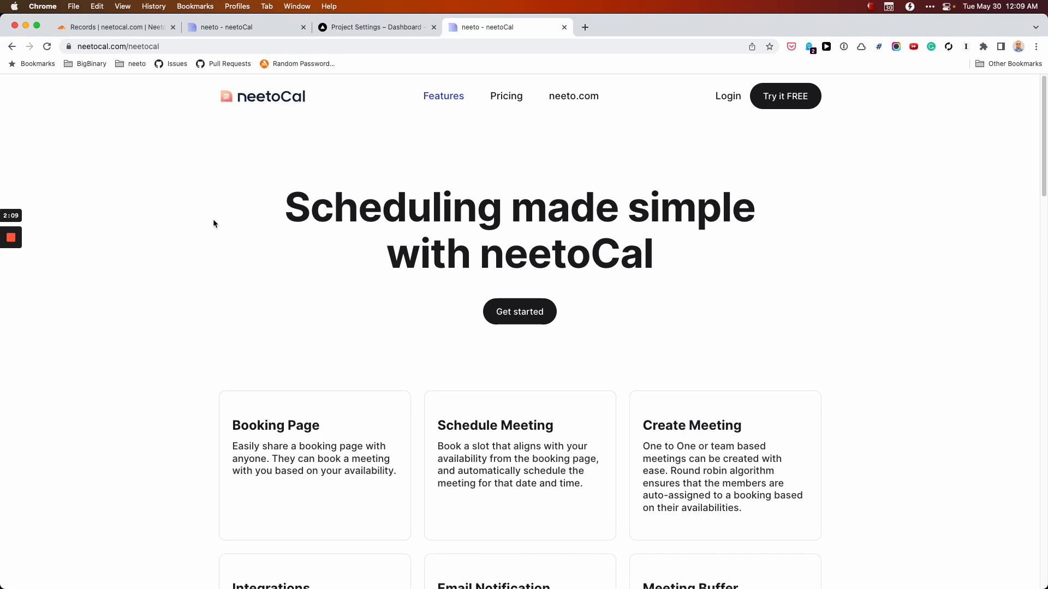
pyautogui.click(125, 27)
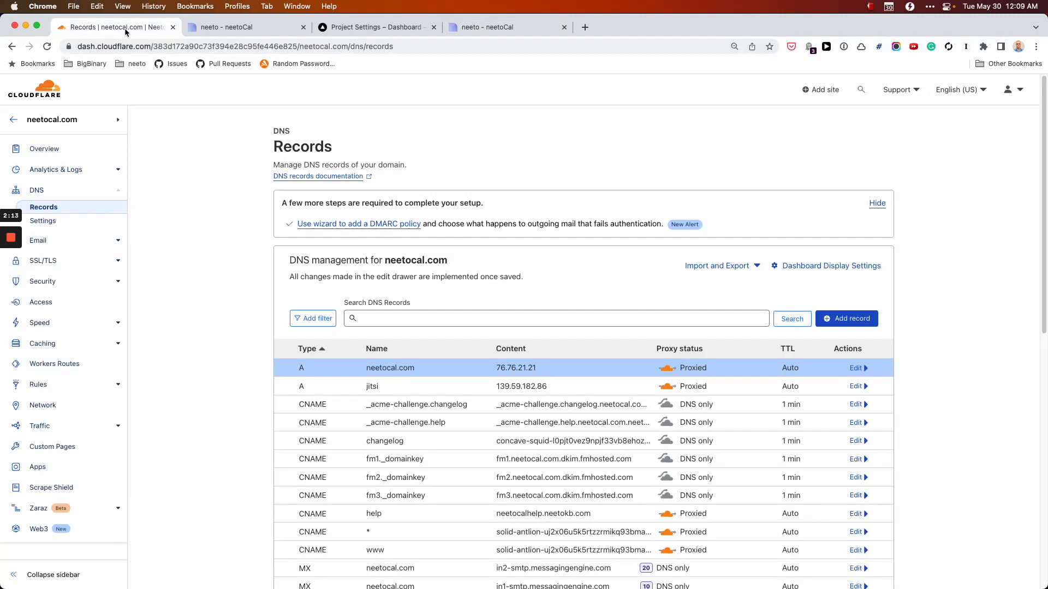
pyautogui.click(38, 386)
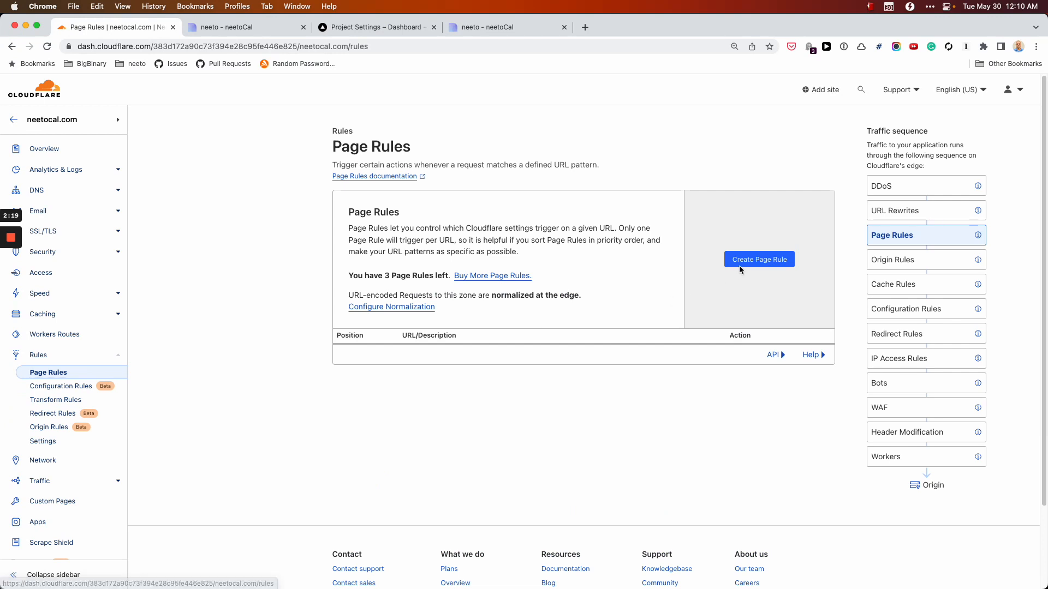
pyautogui.click(748, 266)
pyautogui.click(386, 261)
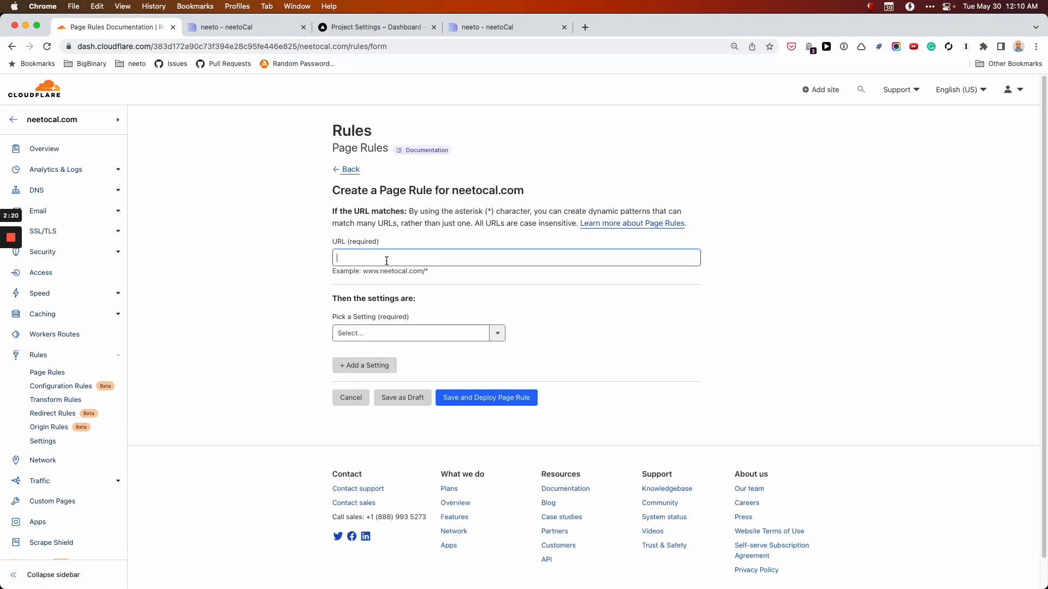
pyautogui.write('https://neetocal.com/')
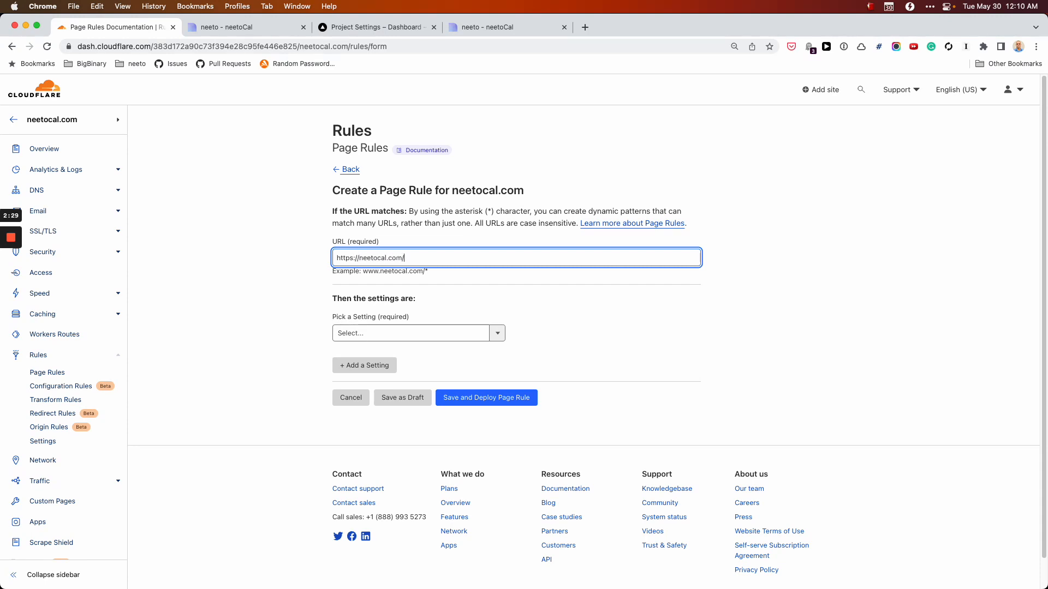
# Set the page rule to Forwarding URL with the status code 302 - Temporary Redirect.
pyautogui.click(382, 332)
pyautogui.write('fo')
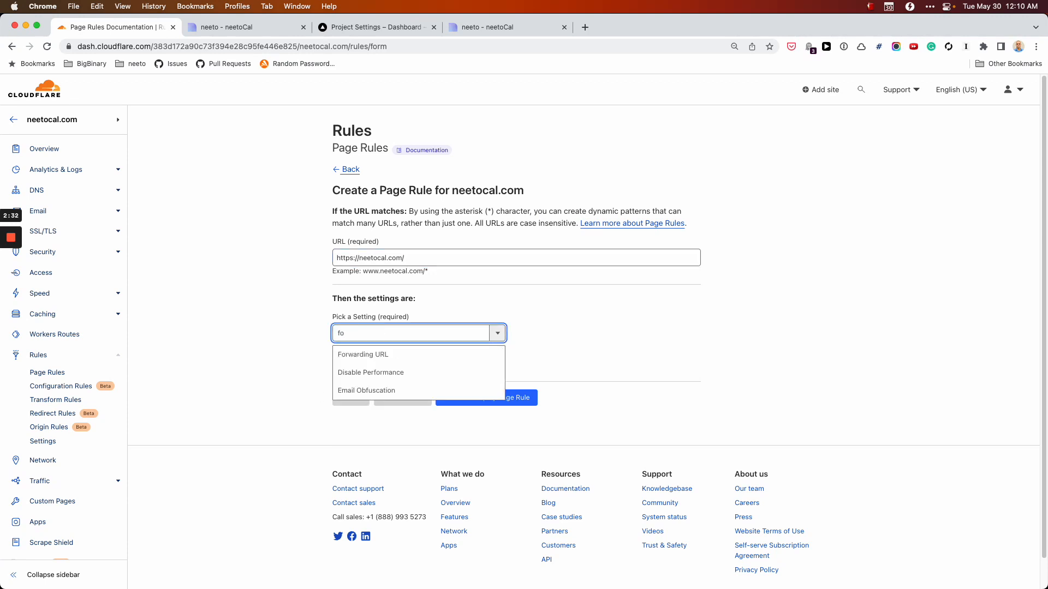
pyautogui.click(377, 355)
pyautogui.click(608, 335)
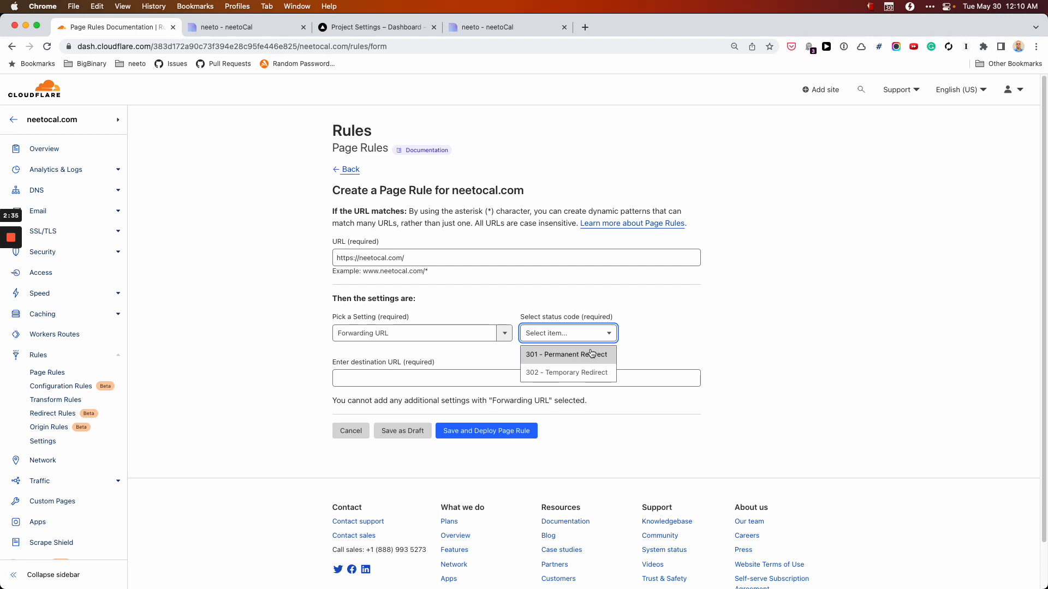
pyautogui.click(584, 373)
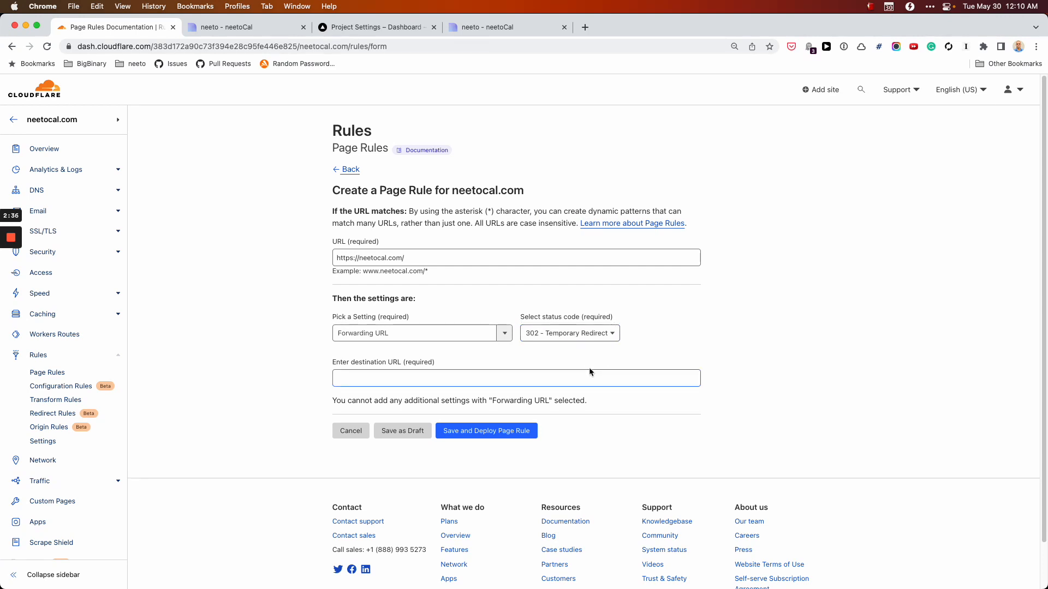
pyautogui.click(500, 380)
pyautogui.write('https')
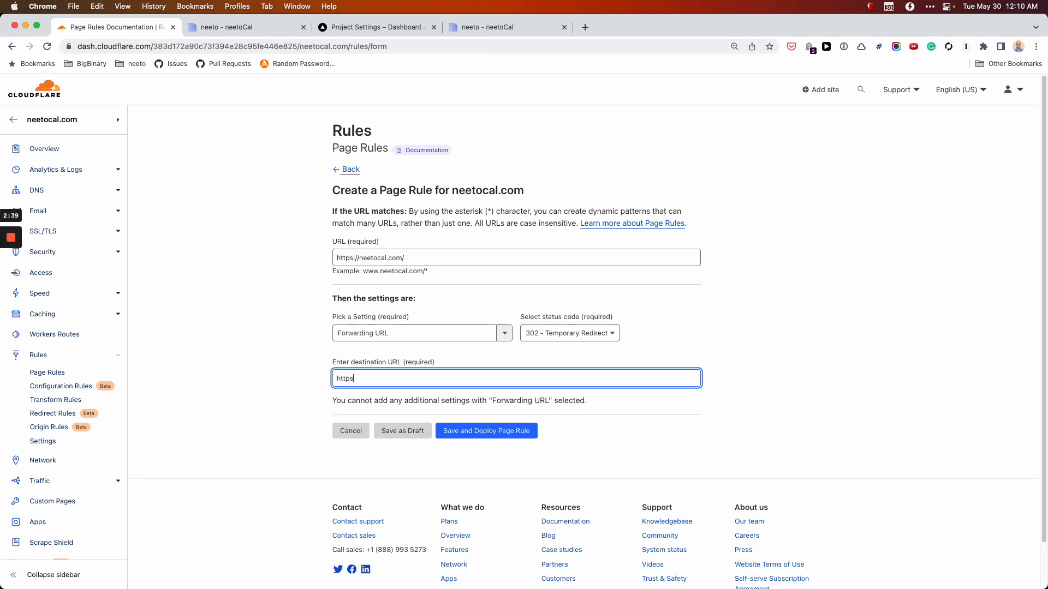
pyautogui.write('://neetocal.com/neetocal')
pyautogui.click(476, 29)
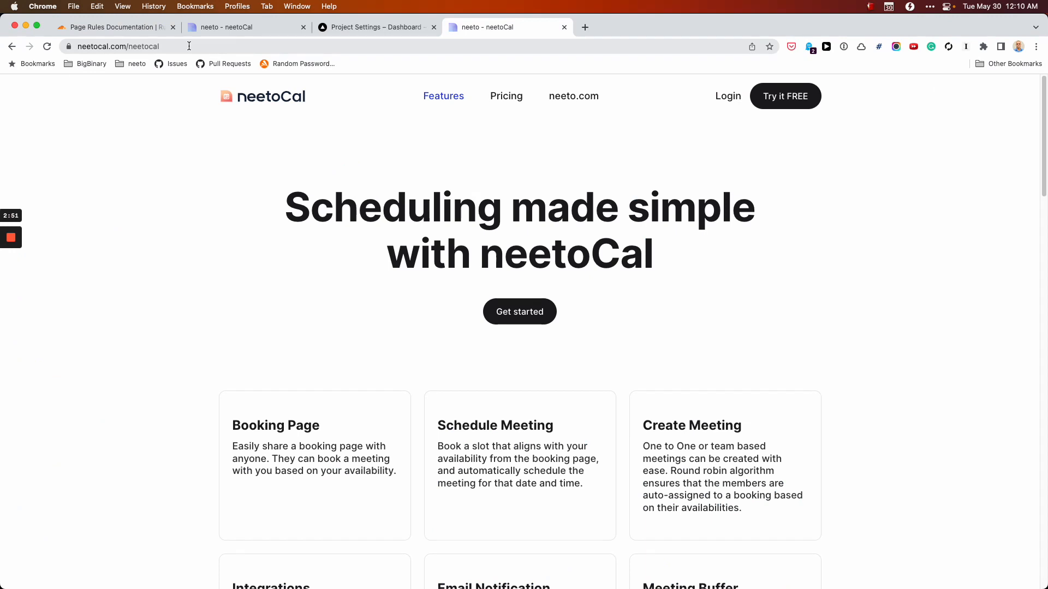
pyautogui.click(163, 29)
pyautogui.click(497, 431)
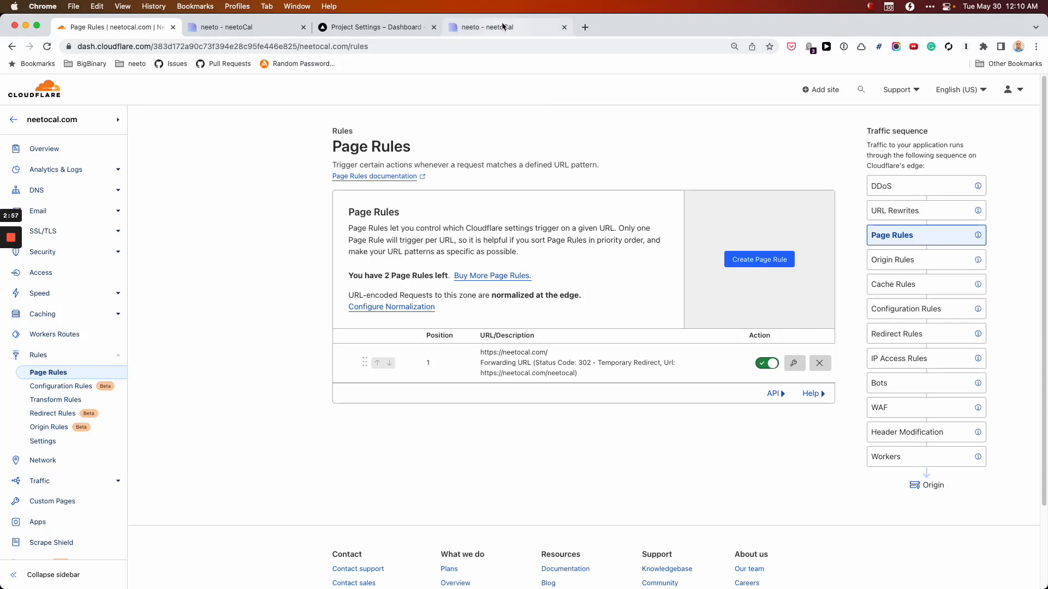
# Return to the neetoCal site and load neetocal.com in a new browser tab to test the redirect.
pyautogui.click(522, 29)
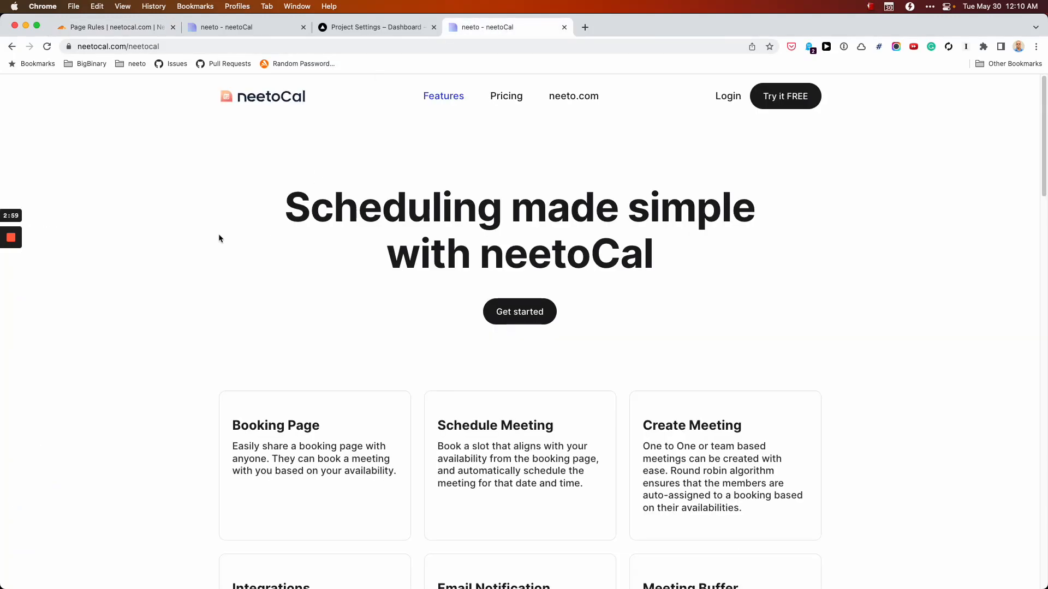
pyautogui.press('super+t')
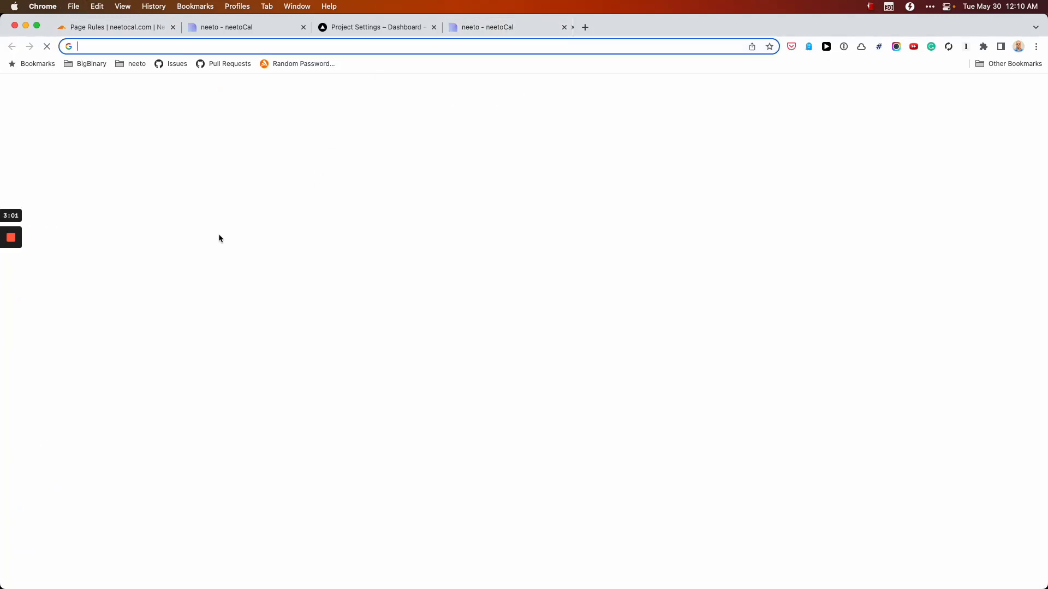
pyautogui.write('neetocal.com')
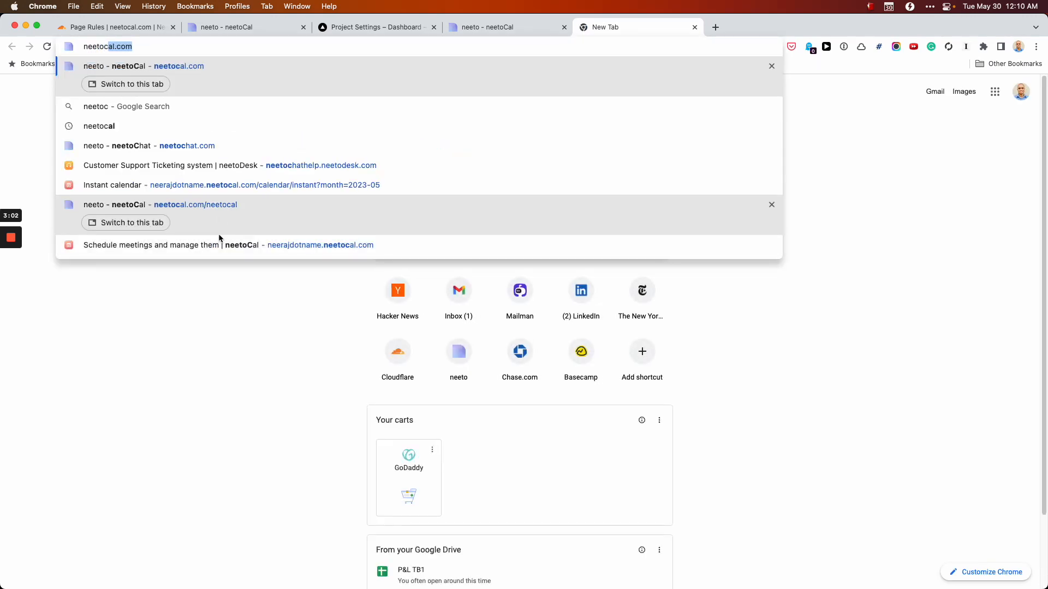
pyautogui.press('Return')
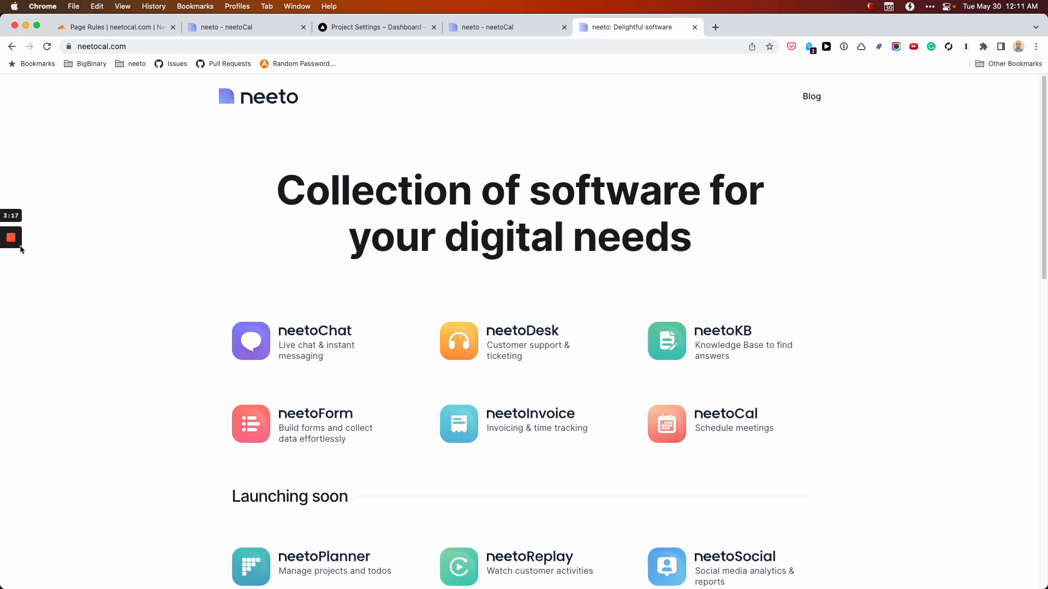
pyautogui.click(11, 281)
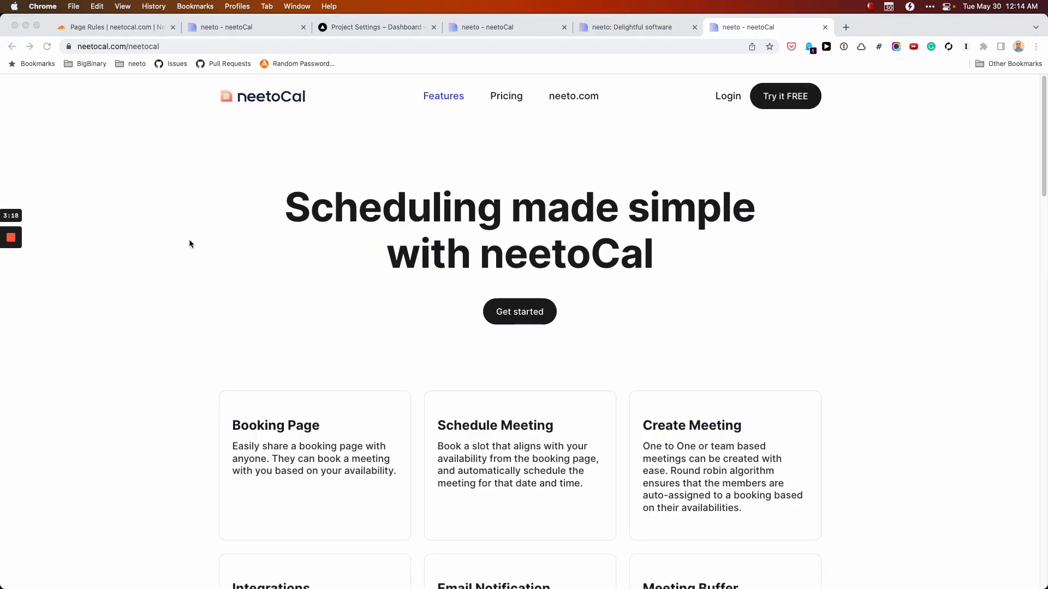
# Load neetocal.com once more in another new tab and check which address the root URL leads to.
pyautogui.press('super+t')
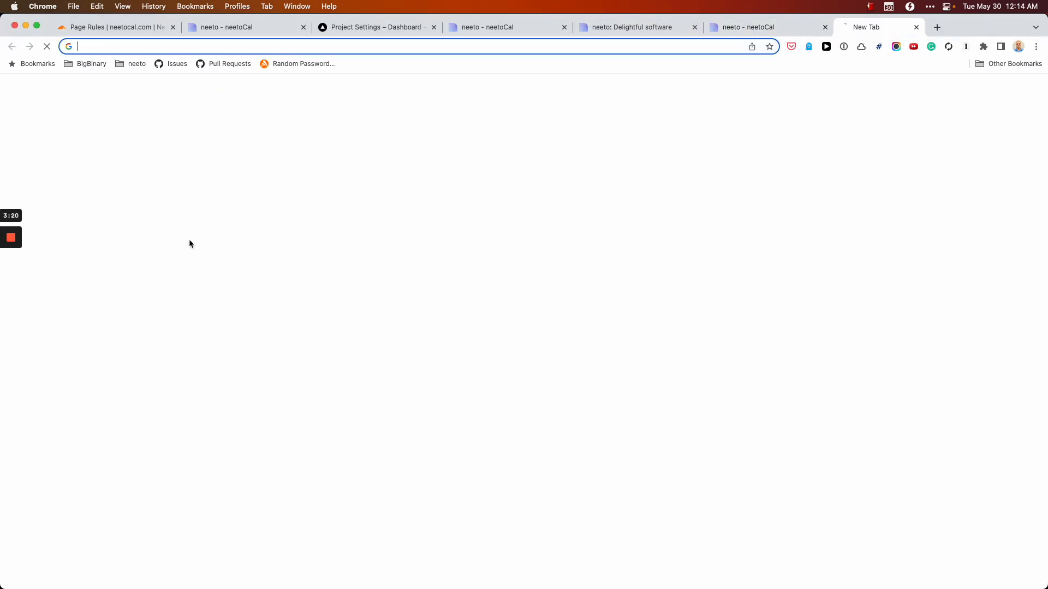
pyautogui.write('neetocal')
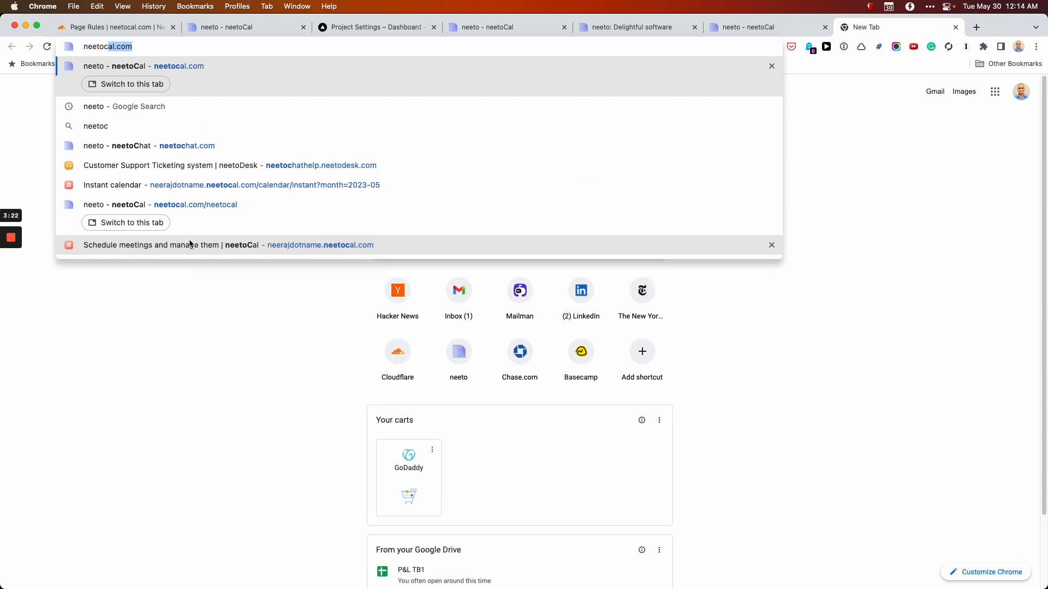
pyautogui.press('Return')
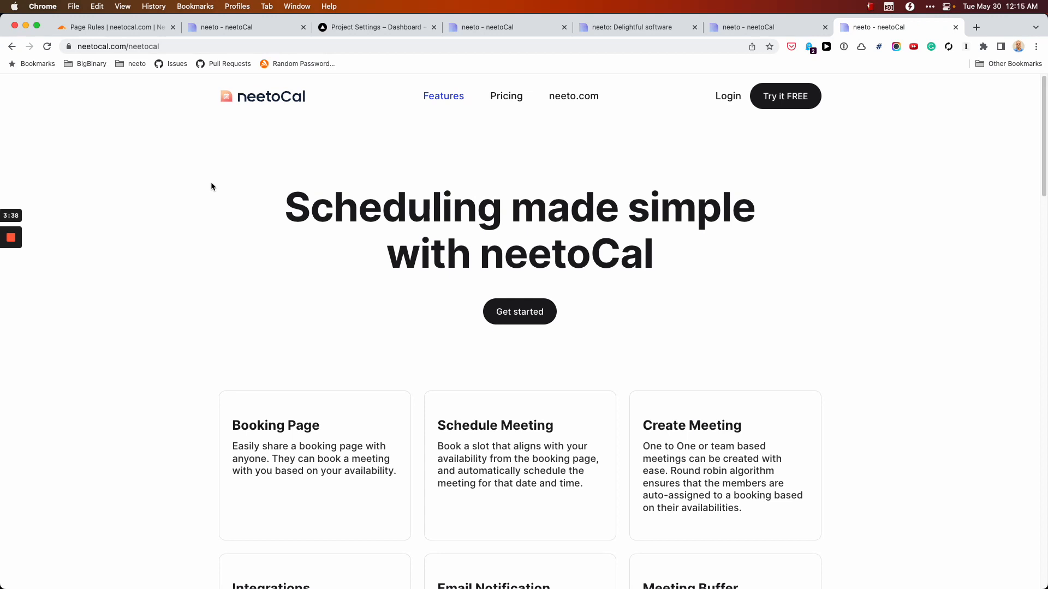
pyautogui.click(117, 47)
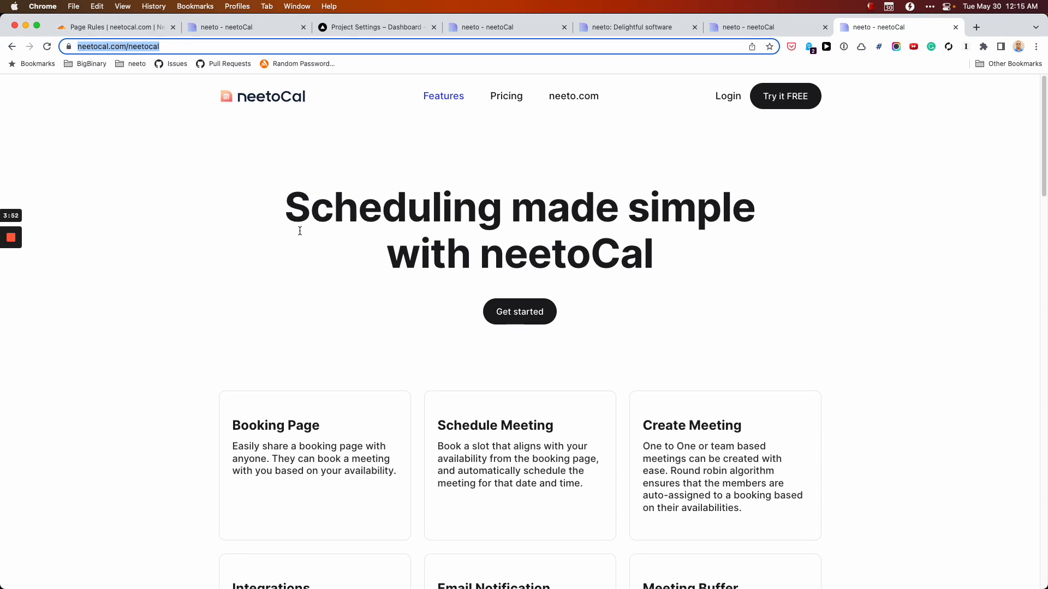
pyautogui.click(317, 275)
# Examine the footer links of the neetoCal page, including Privacy Policy and Terms of Service, for the domain they point to.
pyautogui.scroll(-20, 370, 343)
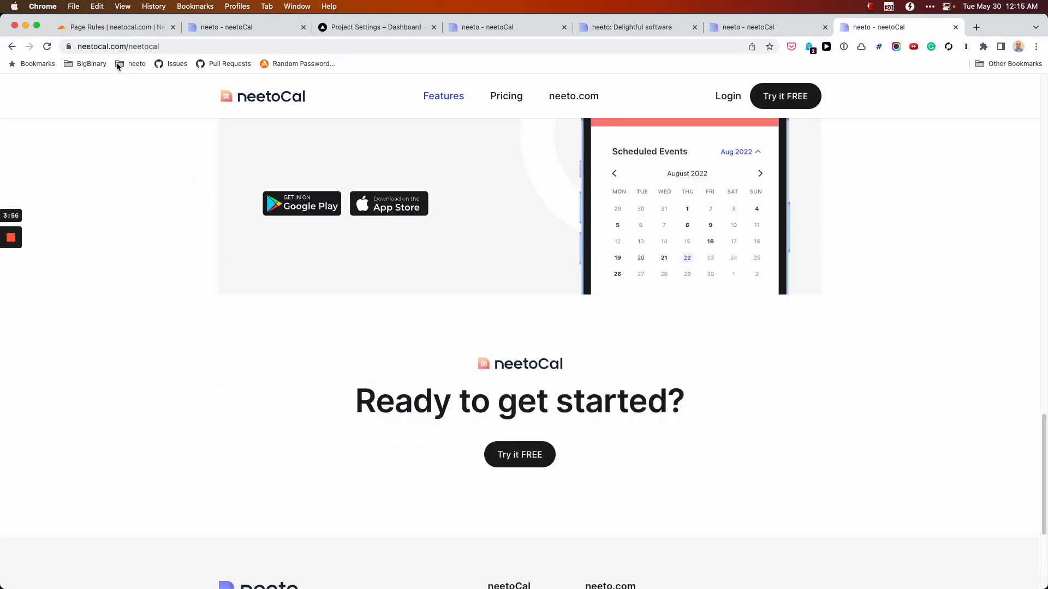
pyautogui.scroll(-5, 375, 305)
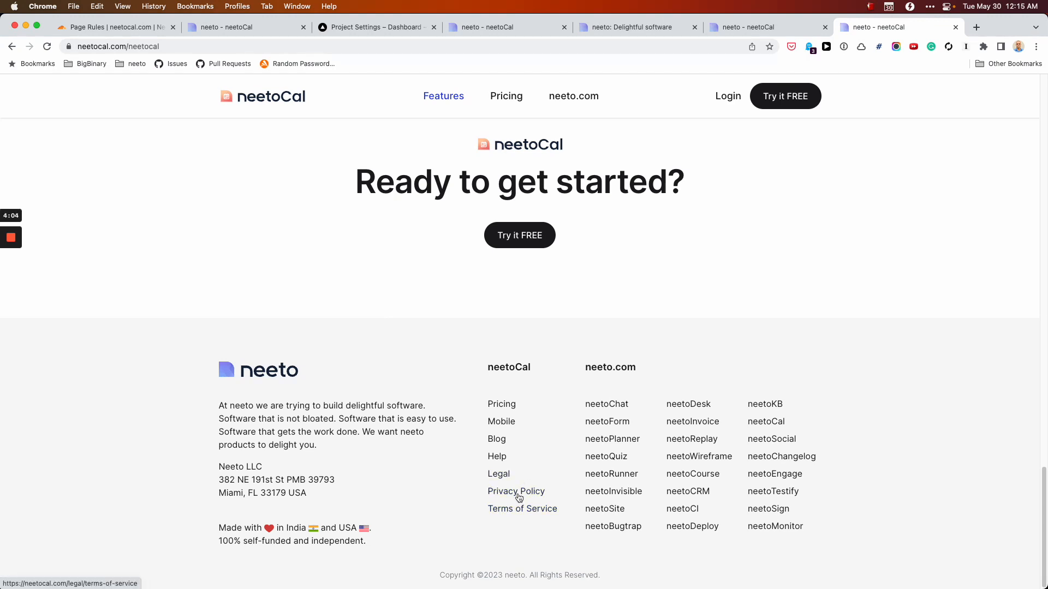
pyautogui.moveTo(11, 239)
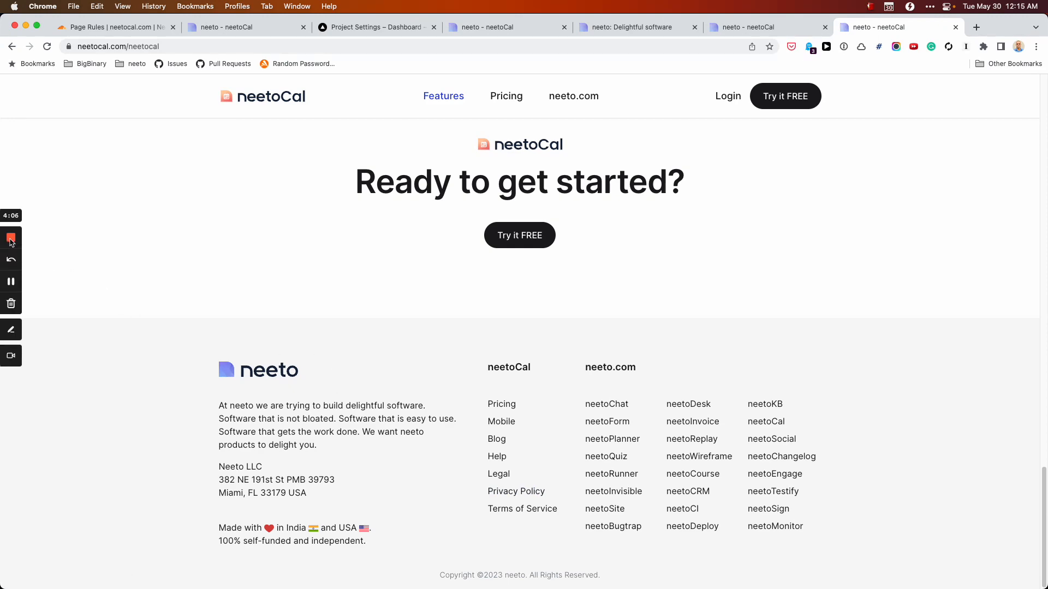